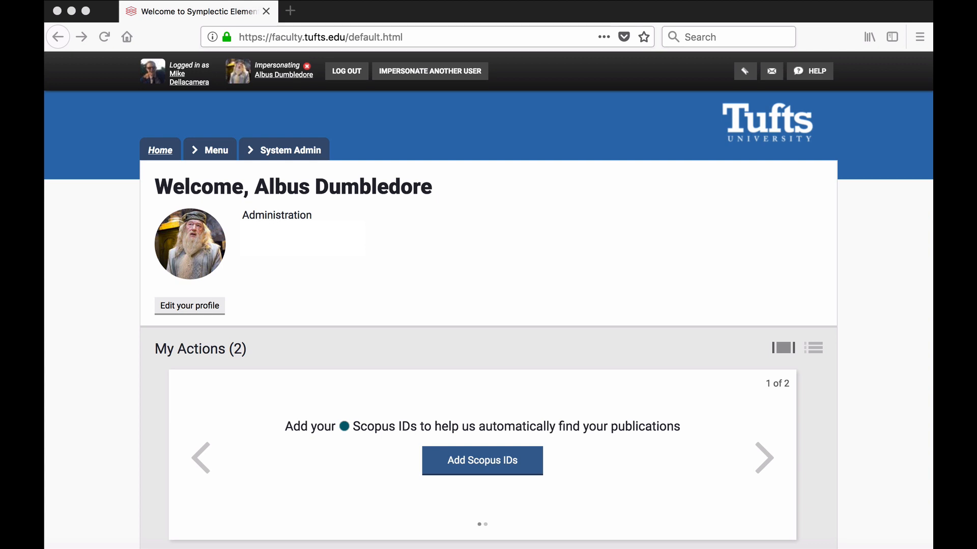
# Open the professional activities list and start adding a new distinction/award.
pyautogui.click(201, 151)
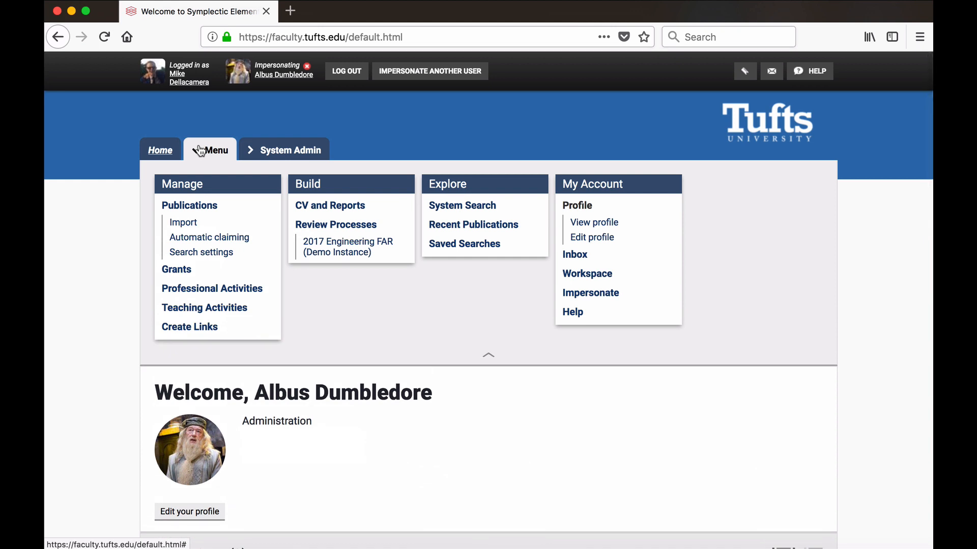
pyautogui.click(194, 287)
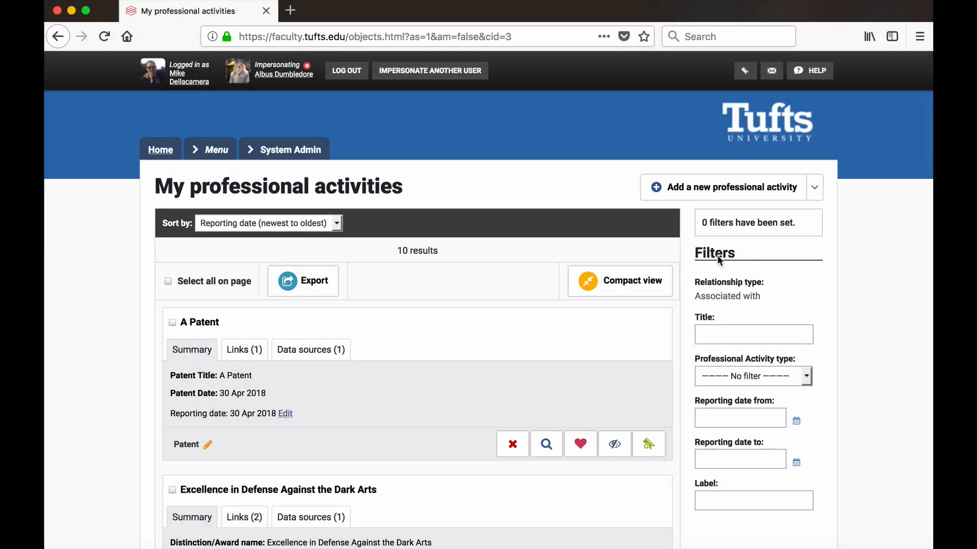
pyautogui.click(726, 199)
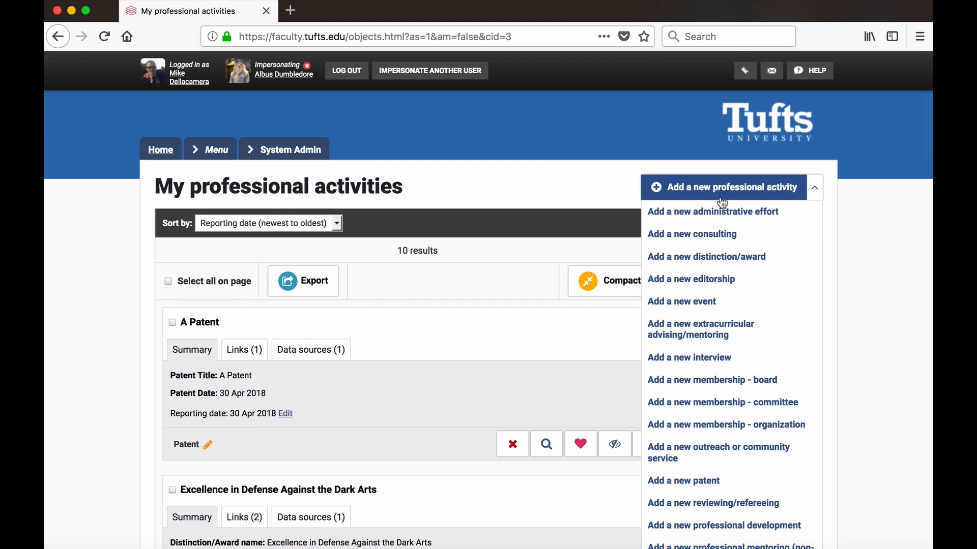
pyautogui.click(683, 257)
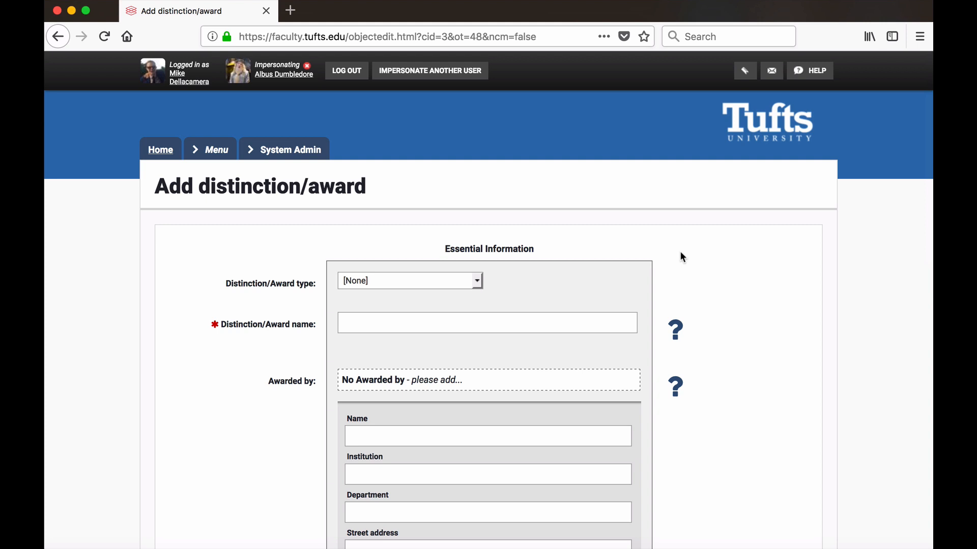
# Set the distinction/award type to Leadership and name it "Award for Leadership in the potions field".
pyautogui.click(479, 278)
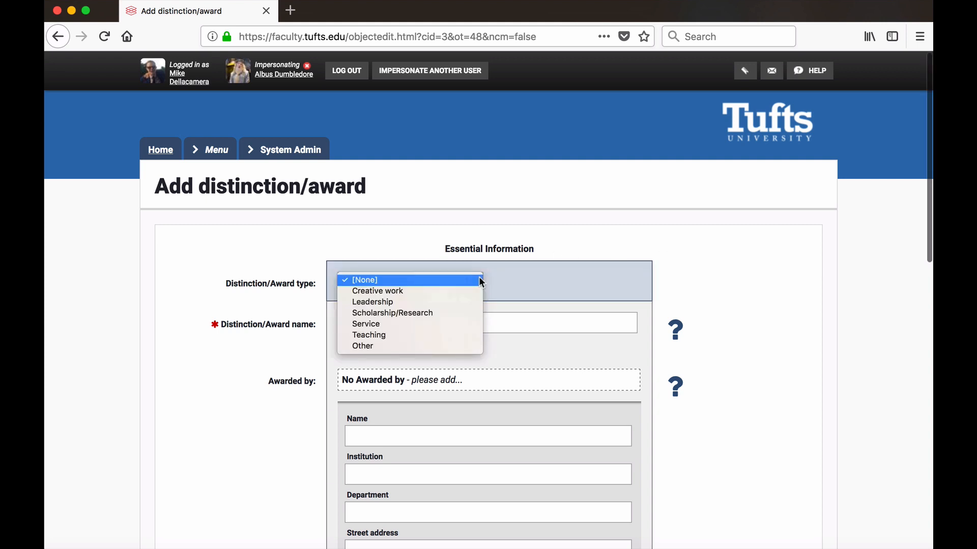
pyautogui.click(437, 303)
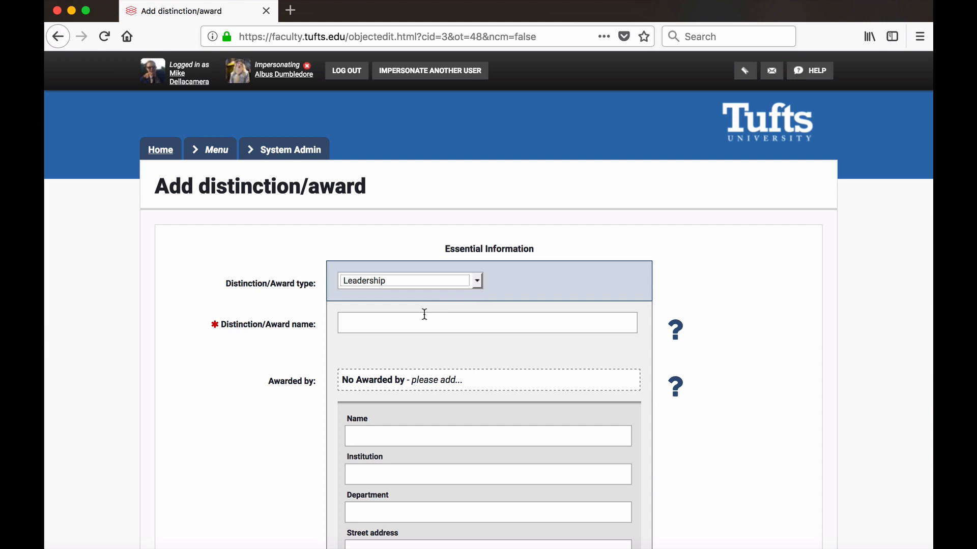
pyautogui.click(424, 317)
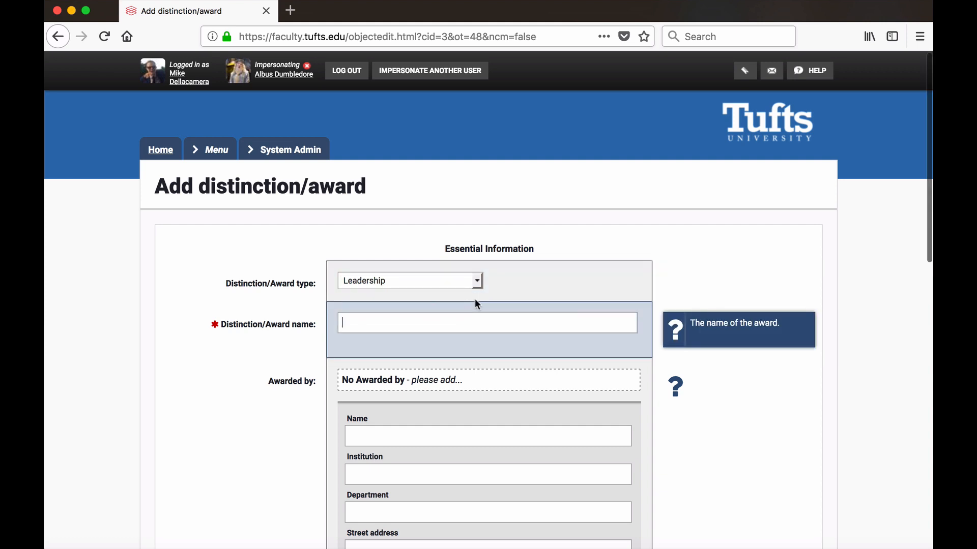
pyautogui.write('Award f')
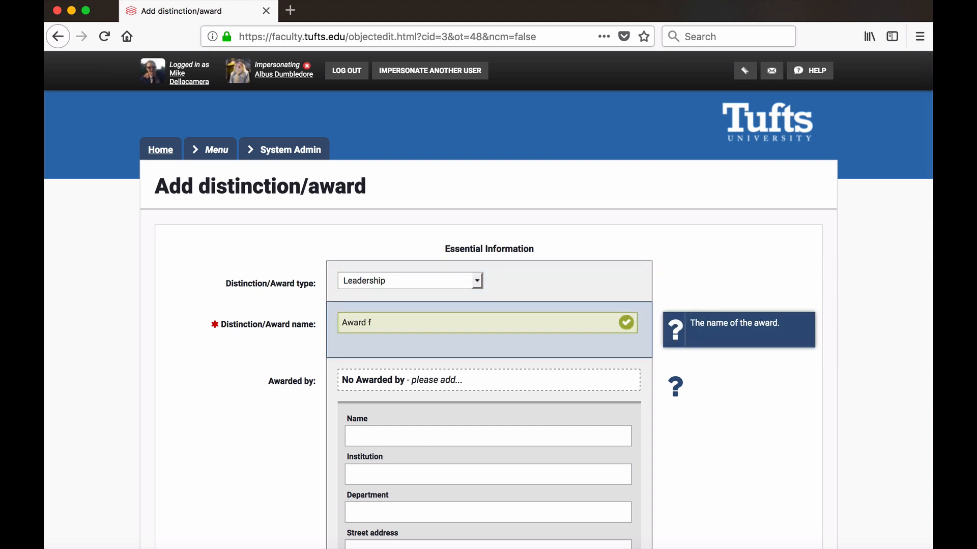
pyautogui.write('or Leadership in the potions field')
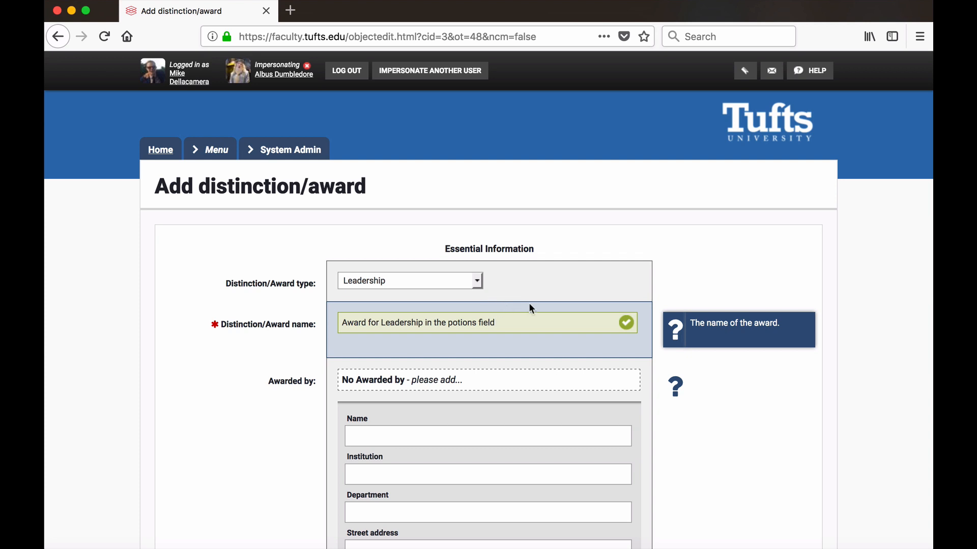
# For the awarding body, enter the name "Tuft University" and the department "Potions", leaving the institution blank.
pyautogui.moveTo(667, 379)
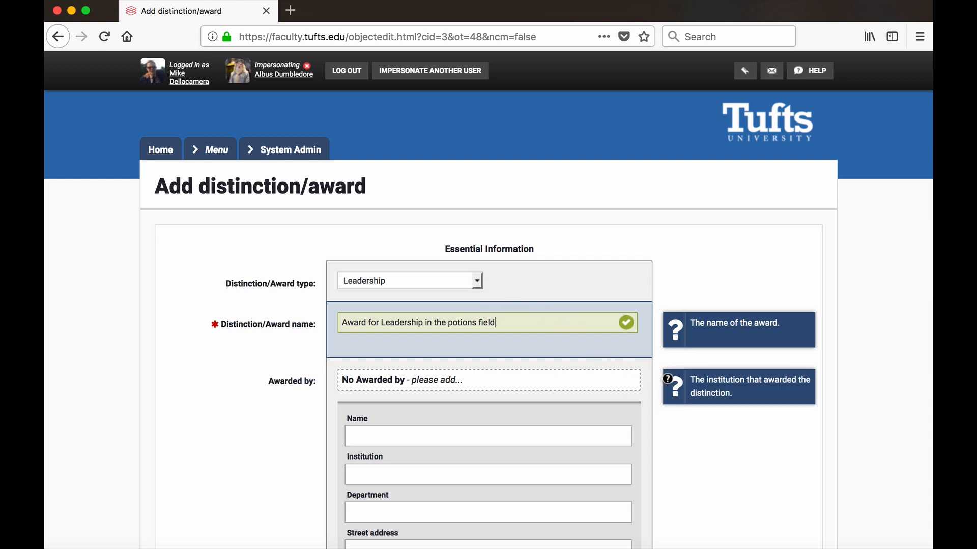
pyautogui.scroll(-2, 578, 360)
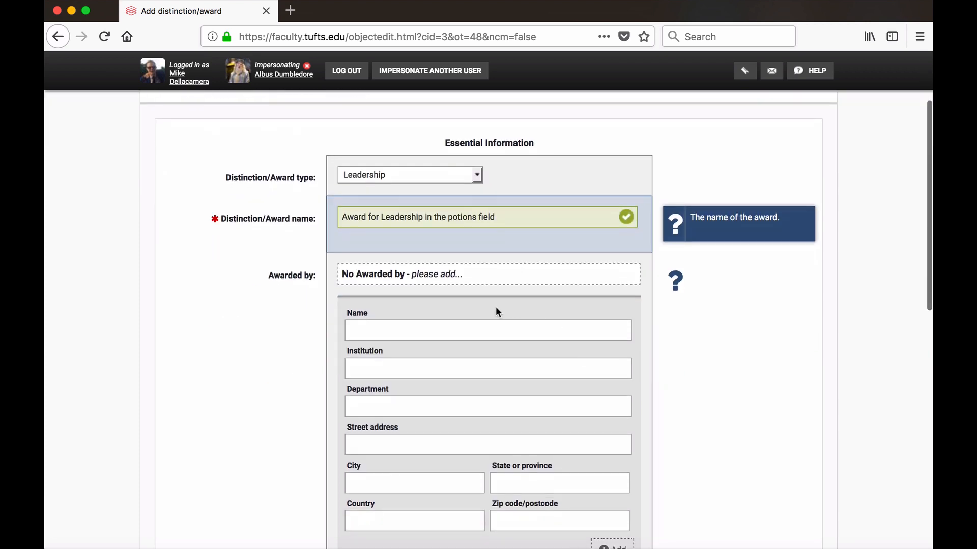
pyautogui.scroll(-1, 478, 314)
pyautogui.click(467, 270)
pyautogui.write('Tuft University')
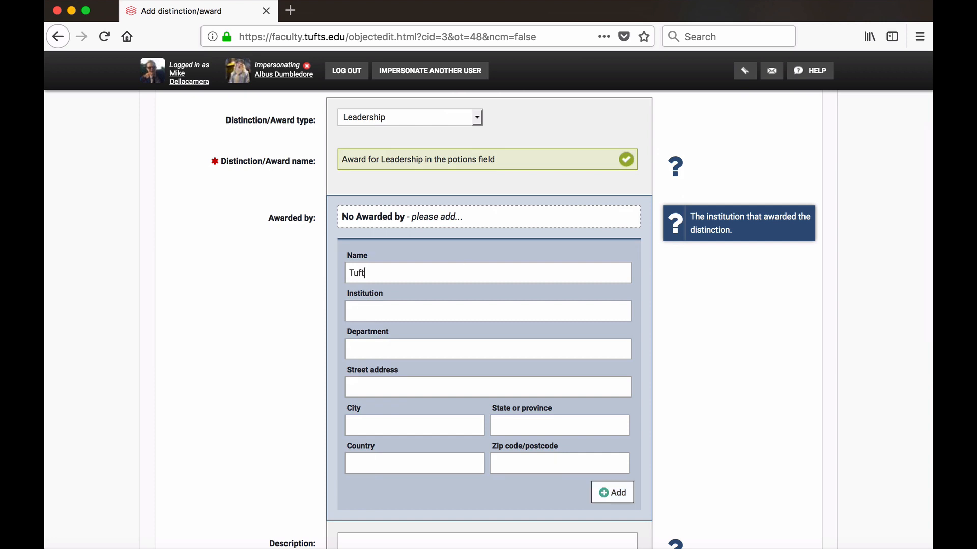
pyautogui.press('Tab')
pyautogui.press('Tab')
pyautogui.write('Potions')
# Fill in the awarding body's street address, city, state, country and zip code, and add it to the award.
pyautogui.press('Tab')
pyautogui.write('169 Holland Street')
pyautogui.press('Tab')
pyautogui.write('Medford')
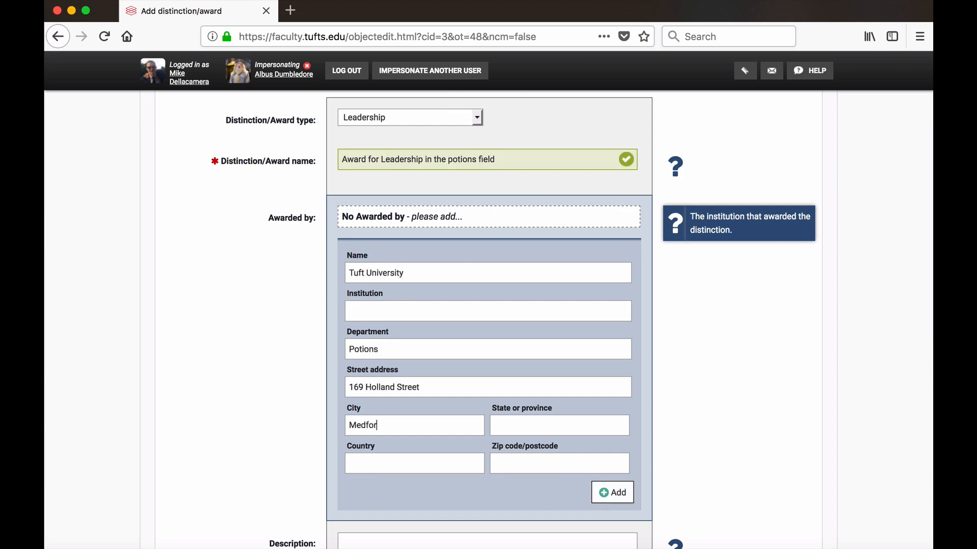
pyautogui.press('Tab')
pyautogui.write('MA')
pyautogui.press('Tab')
pyautogui.write('USA')
pyautogui.press('Tab')
pyautogui.write('02155')
pyautogui.press('Tab')
pyautogui.press('Return')
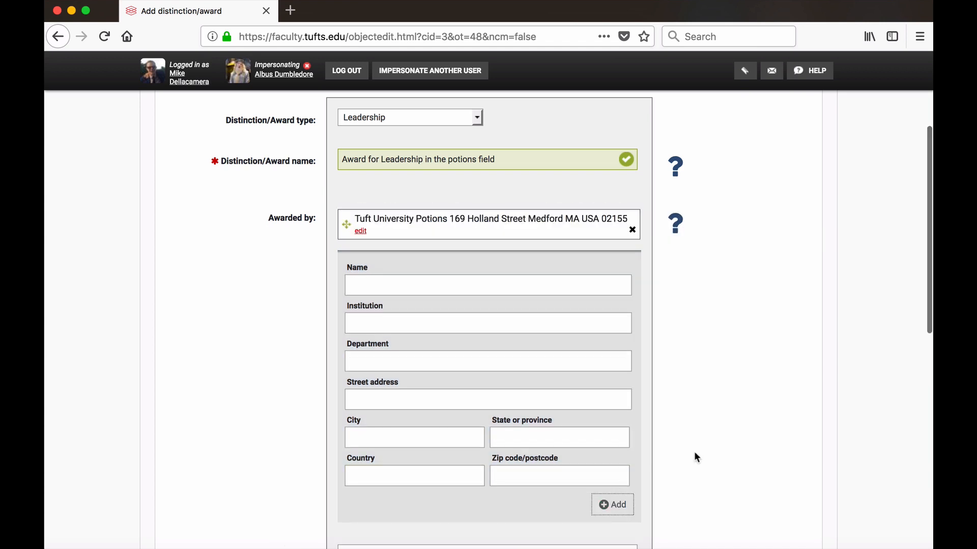
# Describe the award as "An award about potions" and set its effective date to 01 May 2018.
pyautogui.scroll(-5, 695, 456)
pyautogui.click(542, 275)
pyautogui.write('An award about potions')
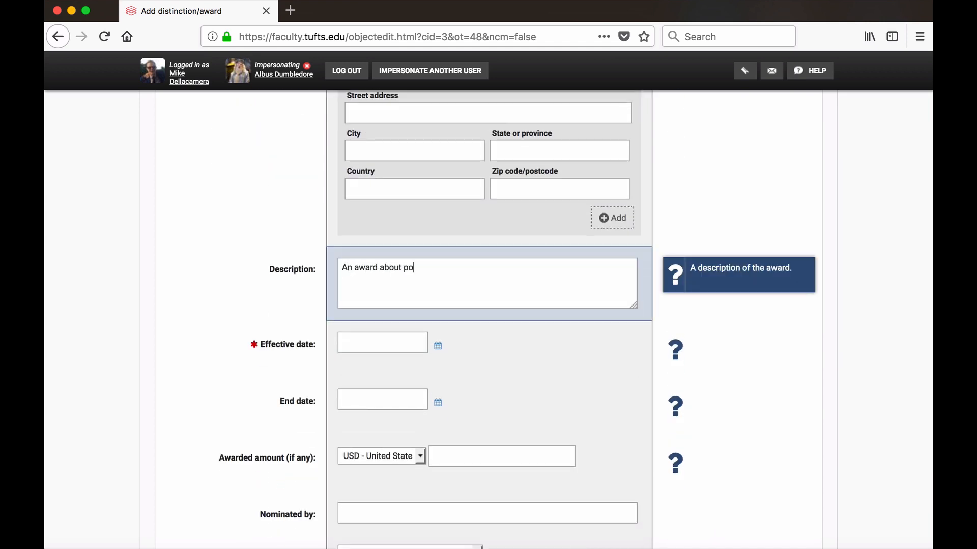
pyautogui.click(421, 342)
pyautogui.click(399, 405)
pyautogui.scroll(-5, 393, 400)
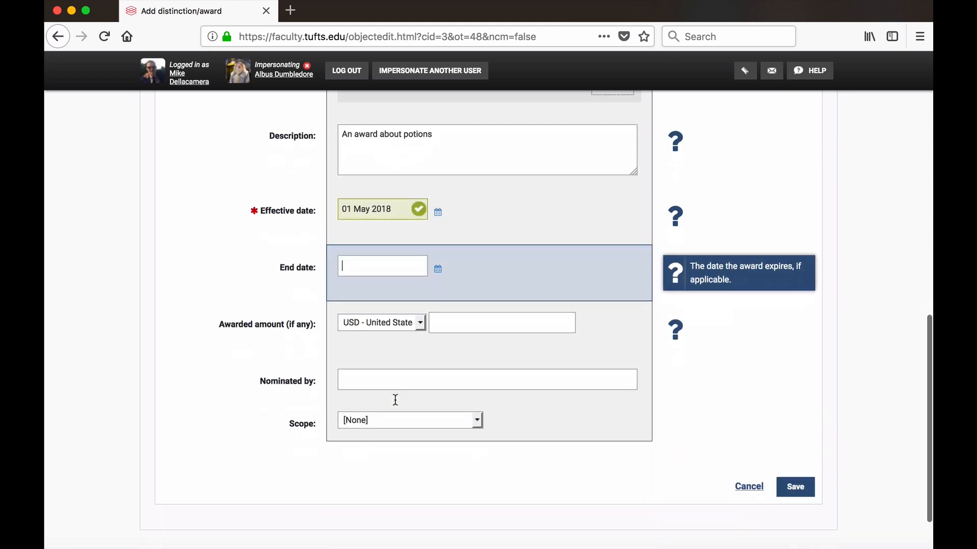
# Set the awarded amount to 50,000 USD and enter the nominator's full name.
pyautogui.click(438, 312)
pyautogui.write('50,000')
pyautogui.press('Tab')
pyautogui.write('Severus Snape')
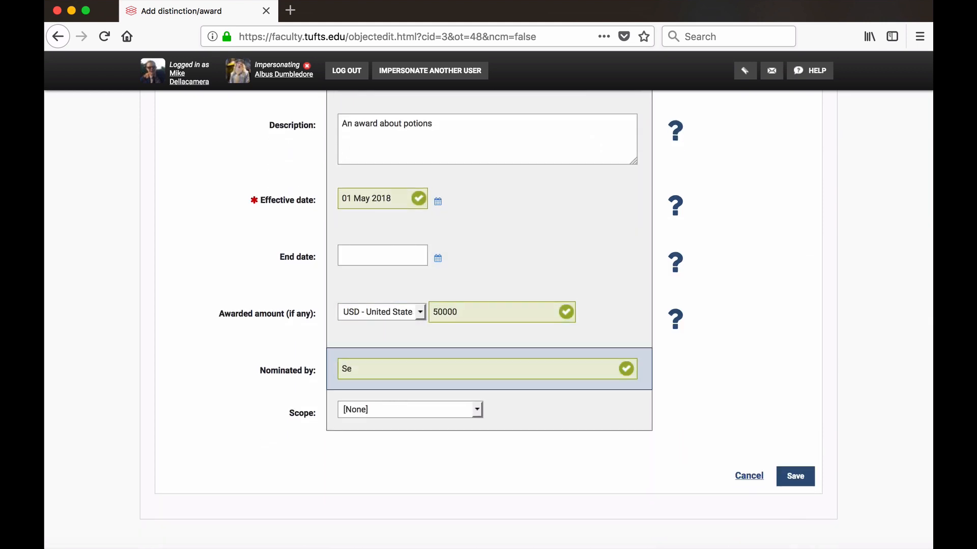
# Set the award's scope to International and save the record.
pyautogui.click(473, 409)
pyautogui.click(456, 392)
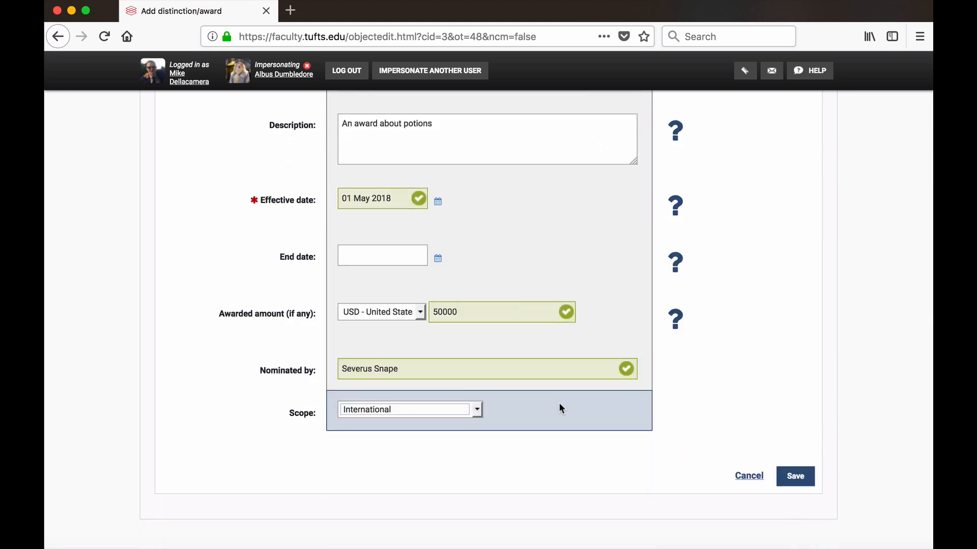
pyautogui.click(795, 476)
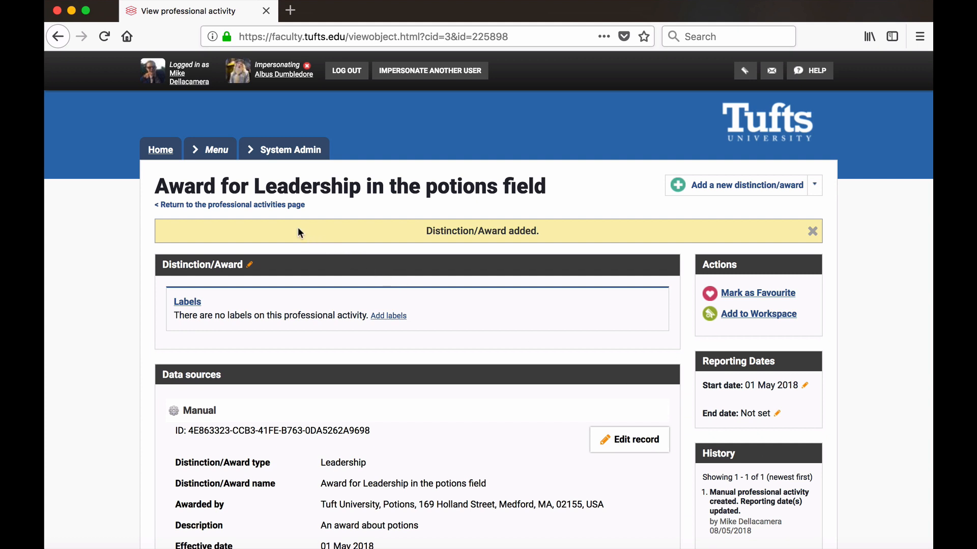
# Return to the professional activities list and export all items selected on the page to PDF.
pyautogui.click(262, 206)
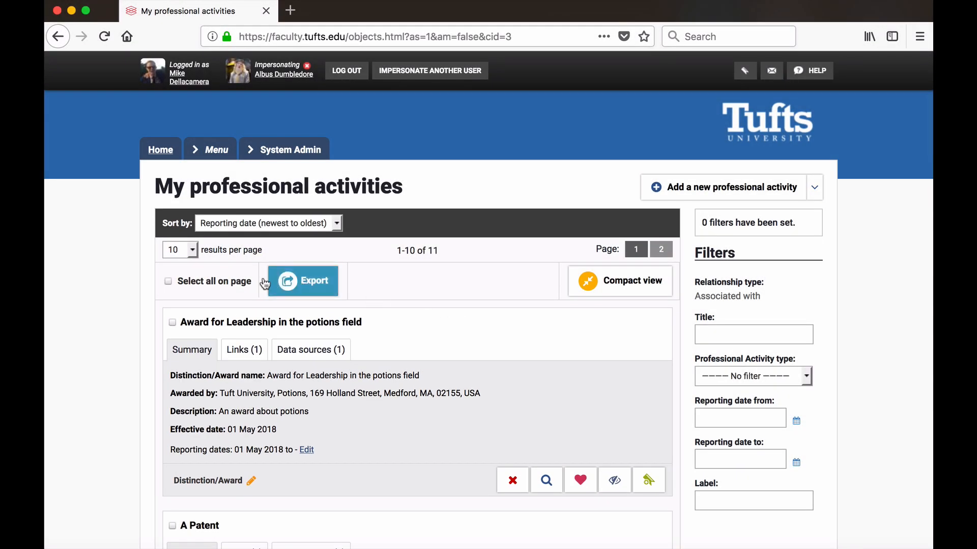
pyautogui.click(291, 281)
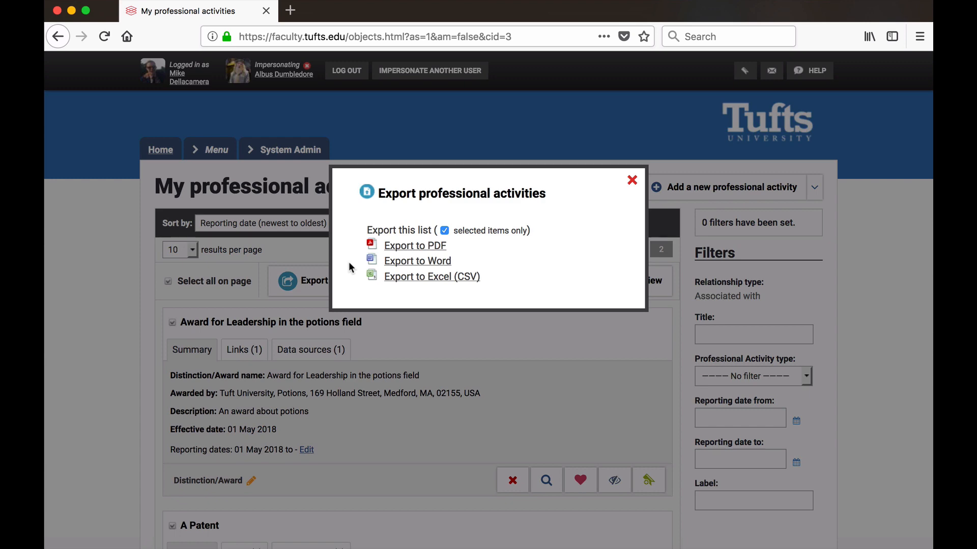
pyautogui.click(401, 247)
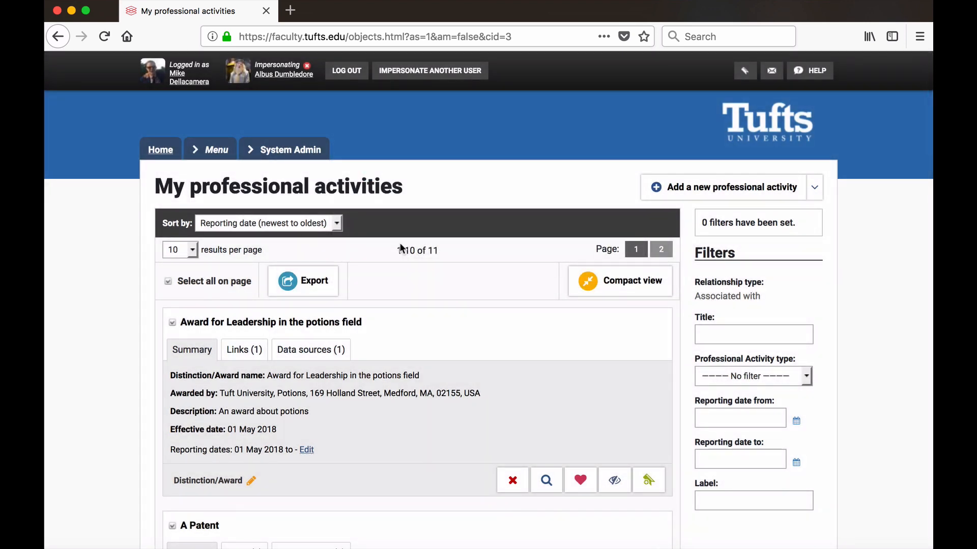
# Open the exported pdf20180508.pdf in Adobe Acrobat and review the listed activities on its first page.
pyautogui.click(390, 263)
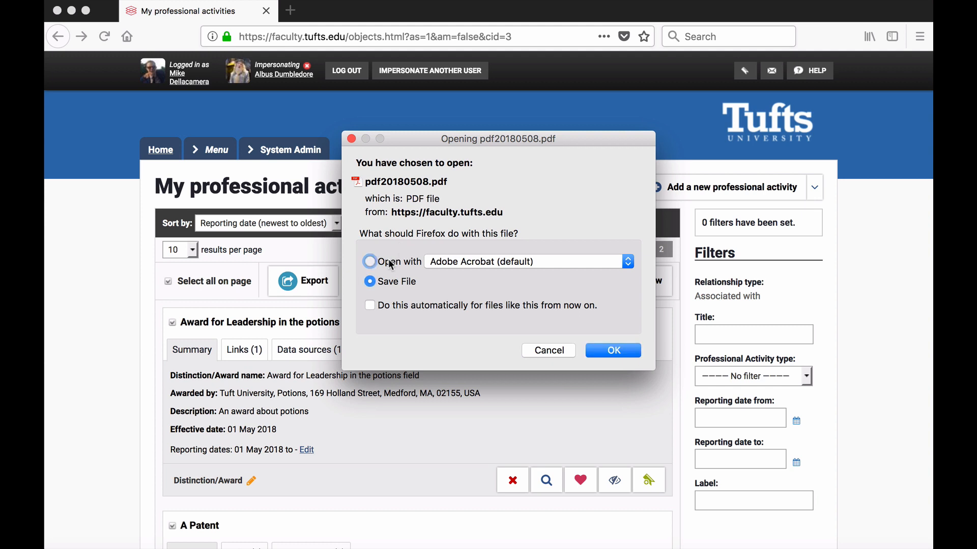
pyautogui.click(611, 351)
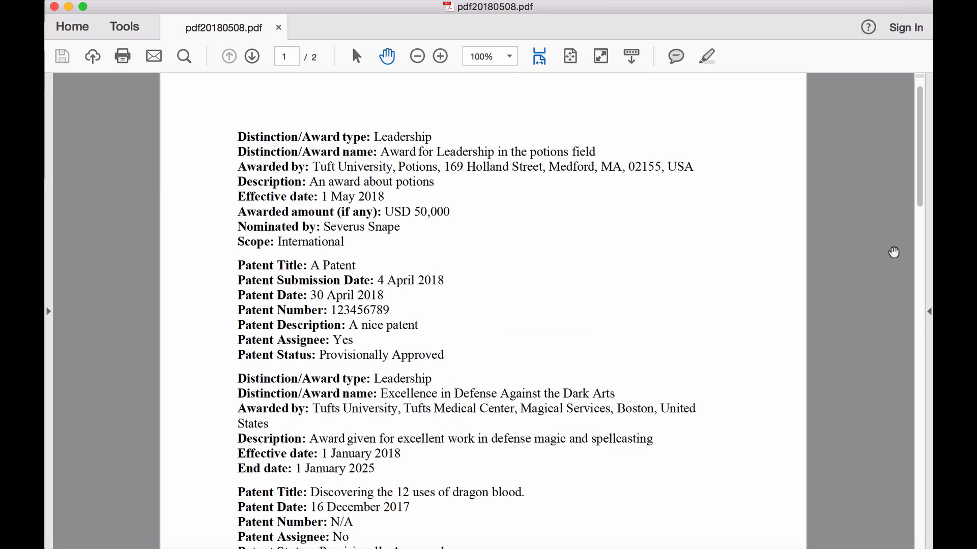
pyautogui.scroll(-5, 894, 253)
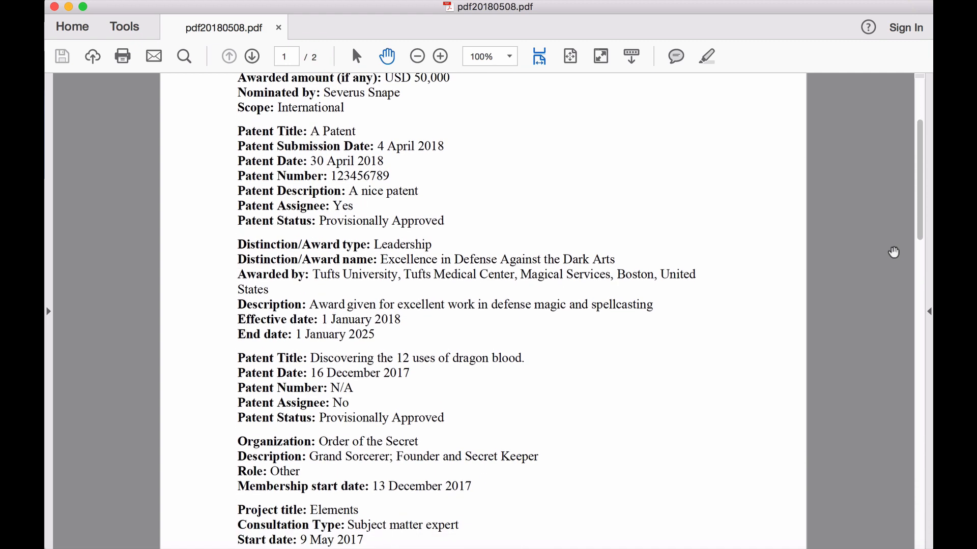
pyautogui.scroll(-5, 893, 252)
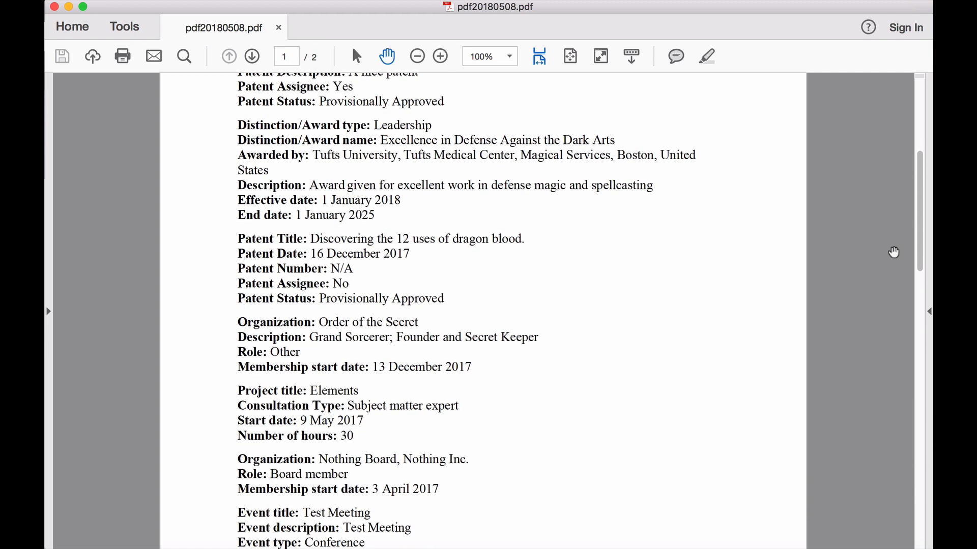
pyautogui.scroll(-6, 894, 252)
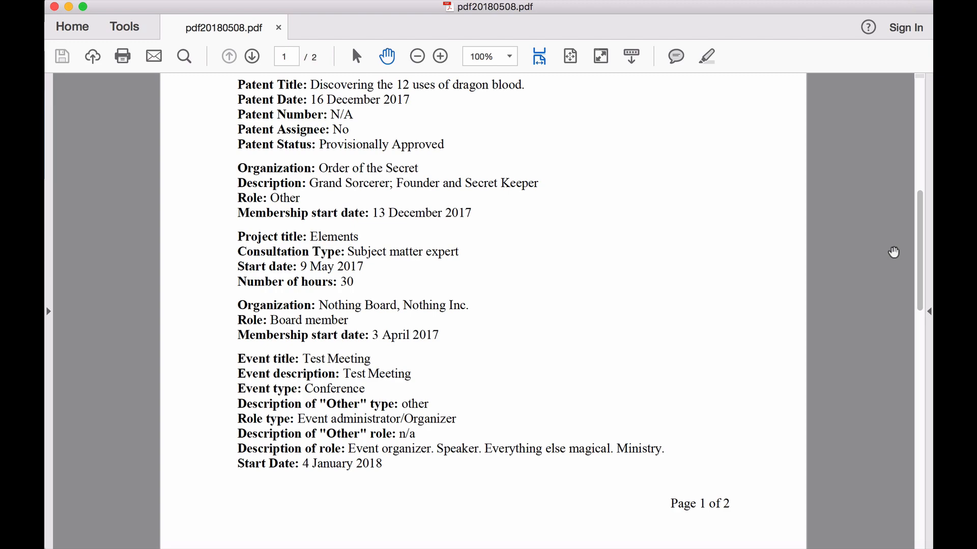